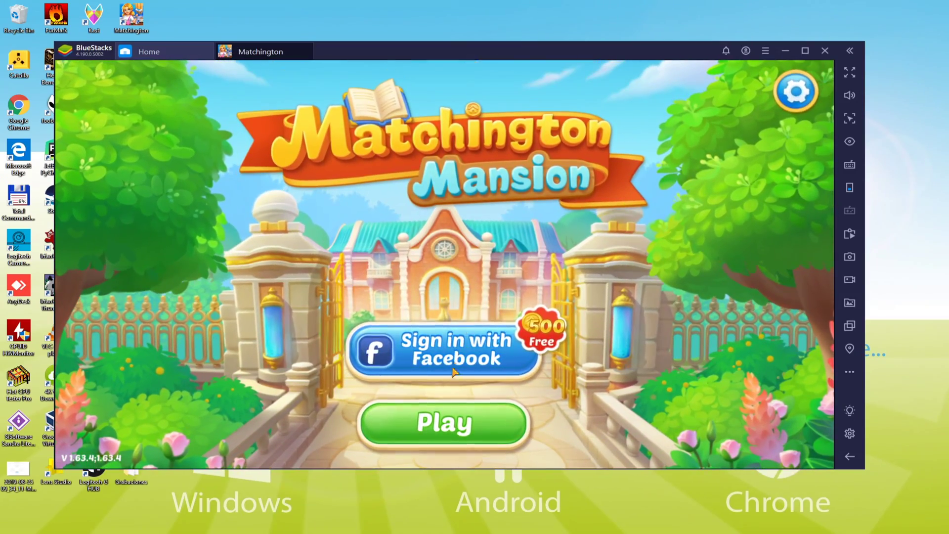
Step: Start playing Matchington Mansion and launch Level 1
click(443, 423)
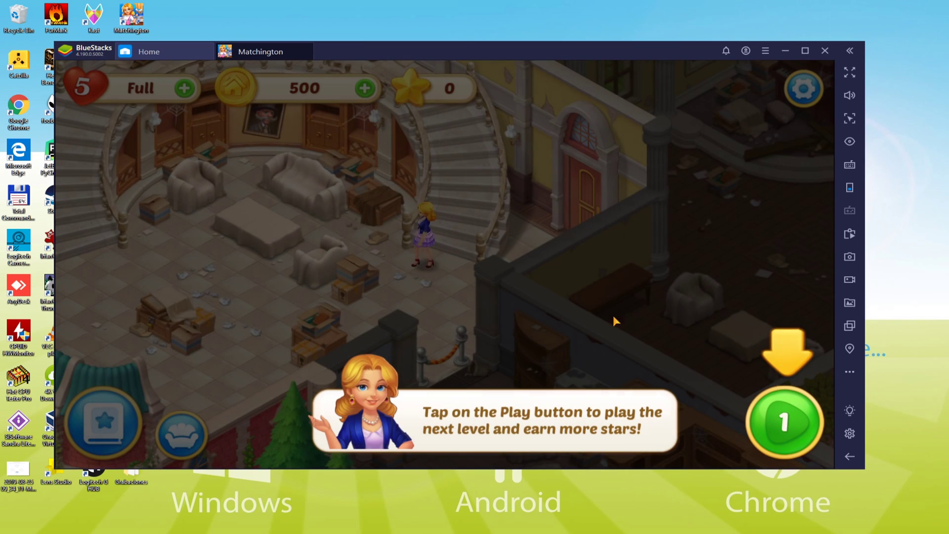
click(780, 419)
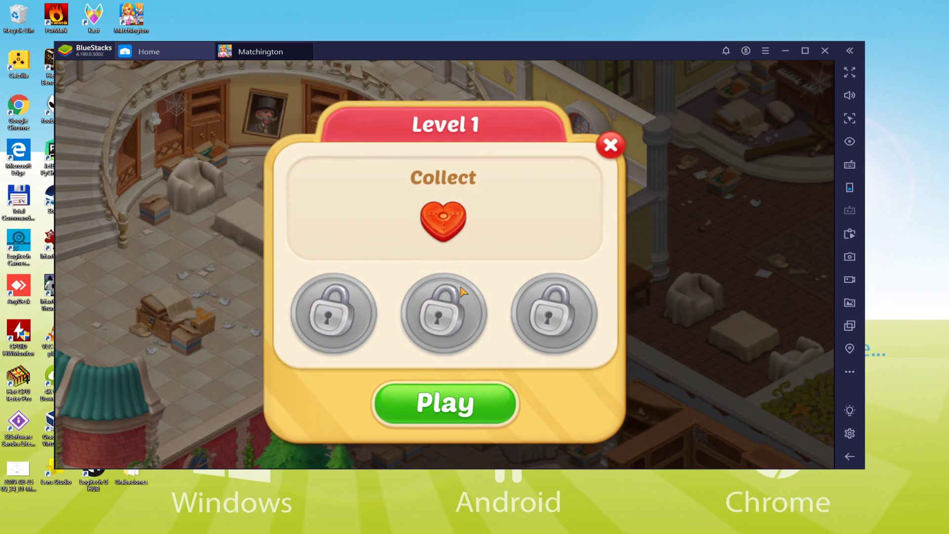
click(445, 403)
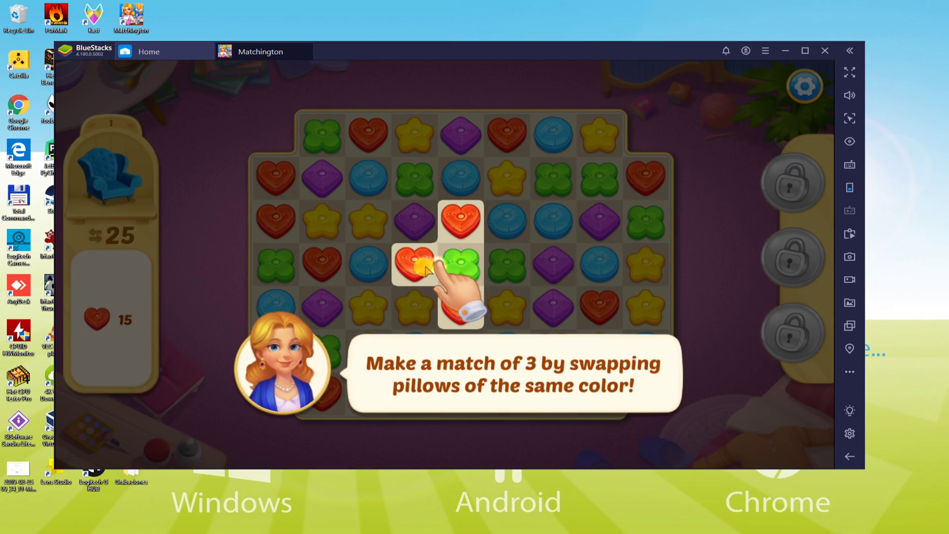
Step: Complete the tutorial's three red heart match, dismiss its hint, and swap more neighbouring pillows to make matches
drag(414, 262, 459, 268)
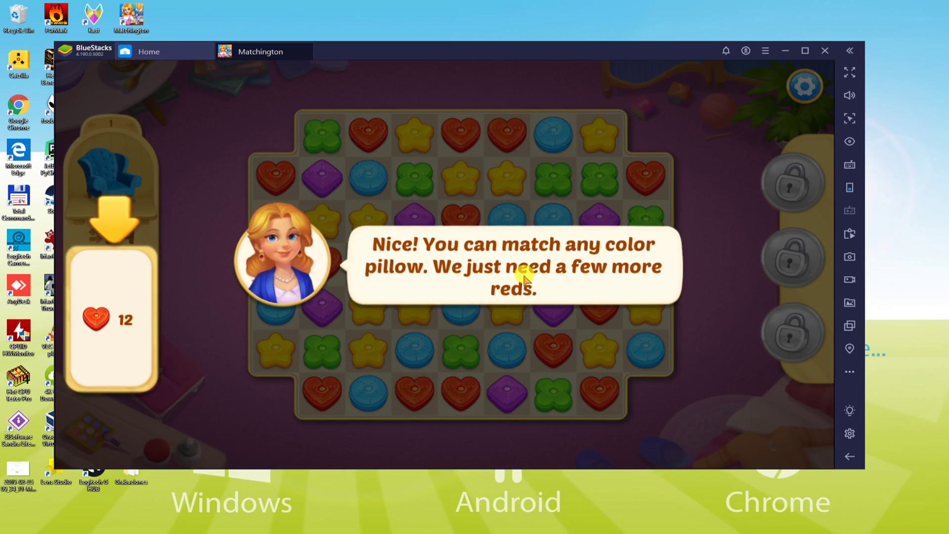
click(522, 272)
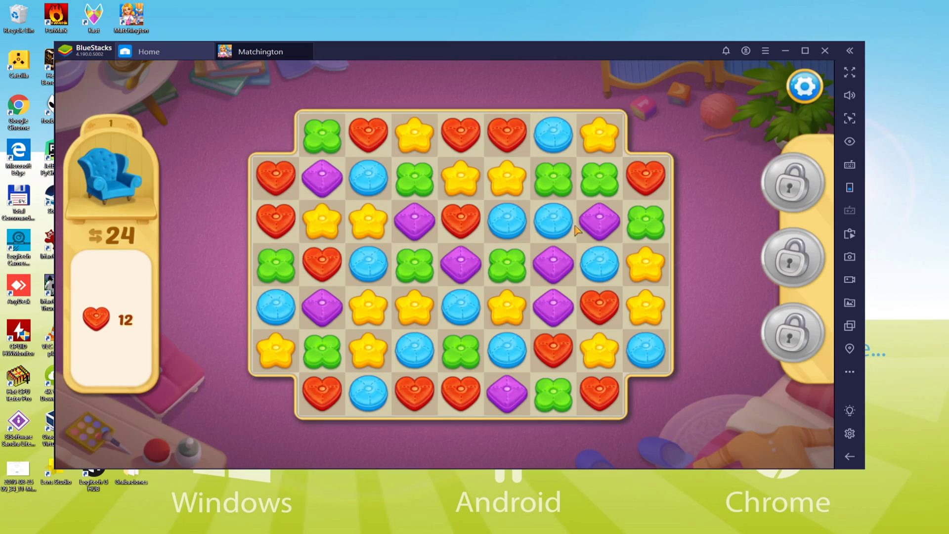
drag(588, 229, 556, 222)
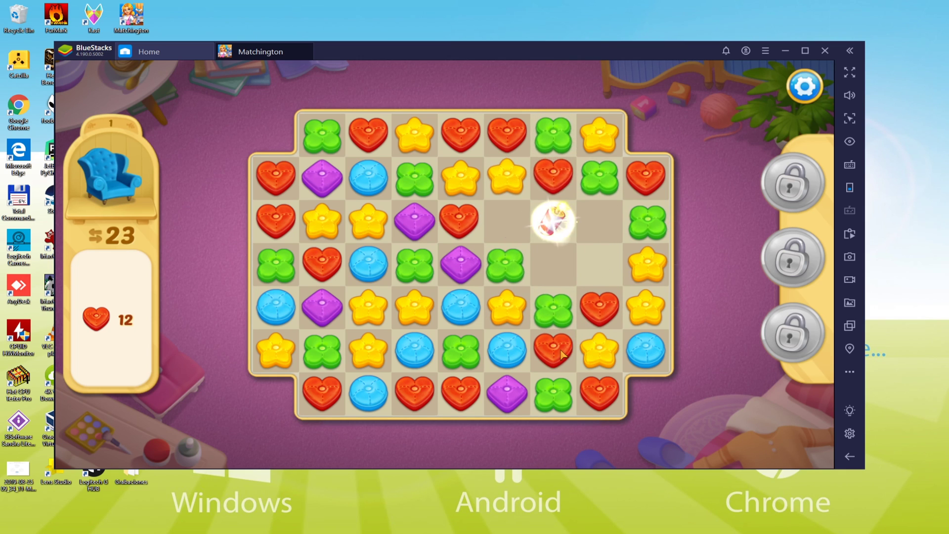
drag(562, 353, 592, 350)
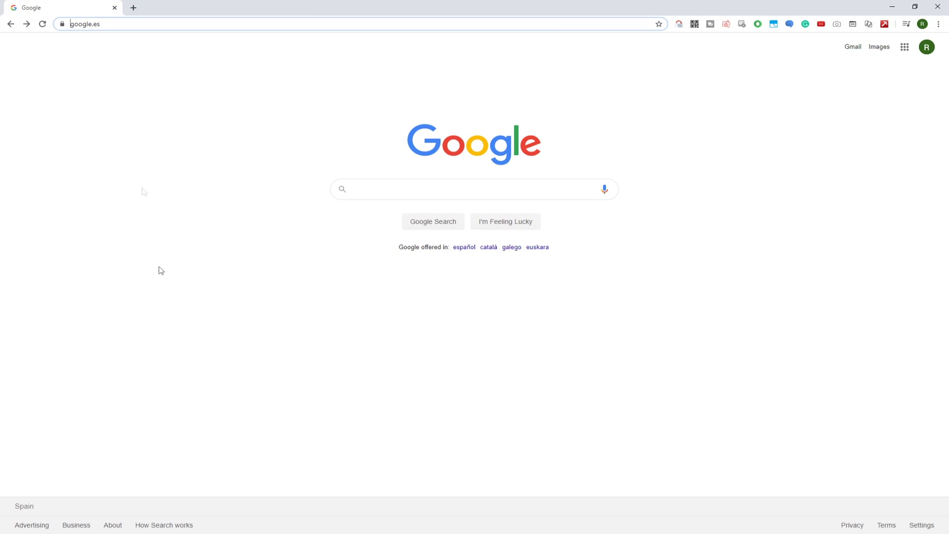
click(134, 25)
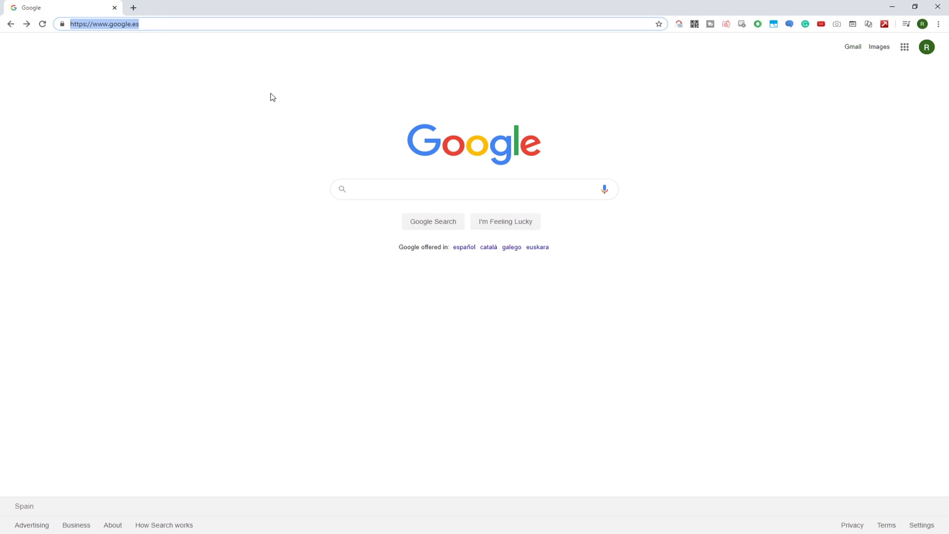
text(https://bstk.me/nYYhGDIJy)
click(119, 106)
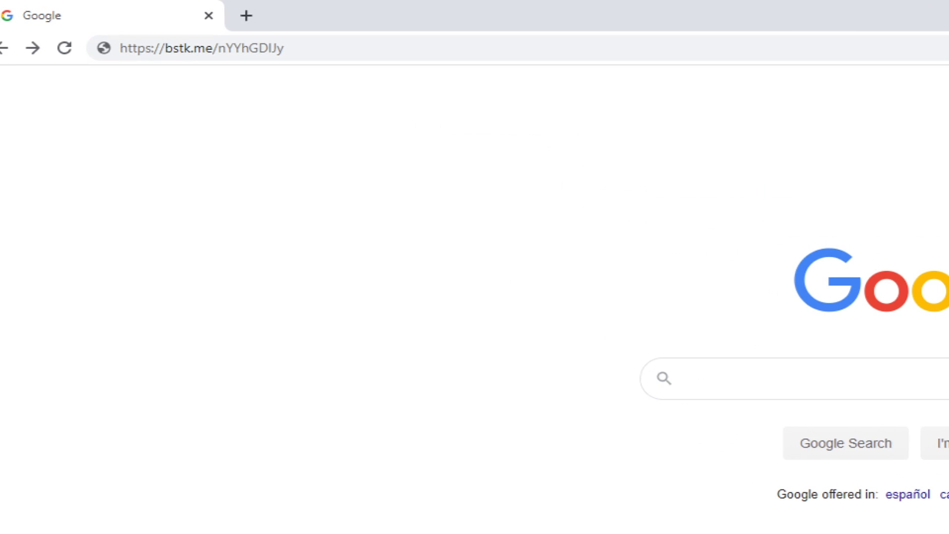
drag(118, 66, 304, 65)
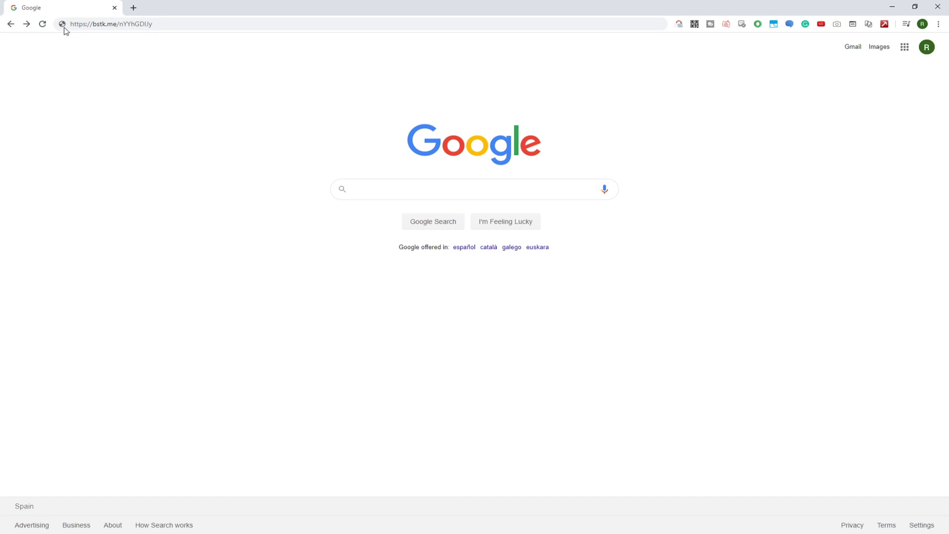
click(179, 24)
key(Return)
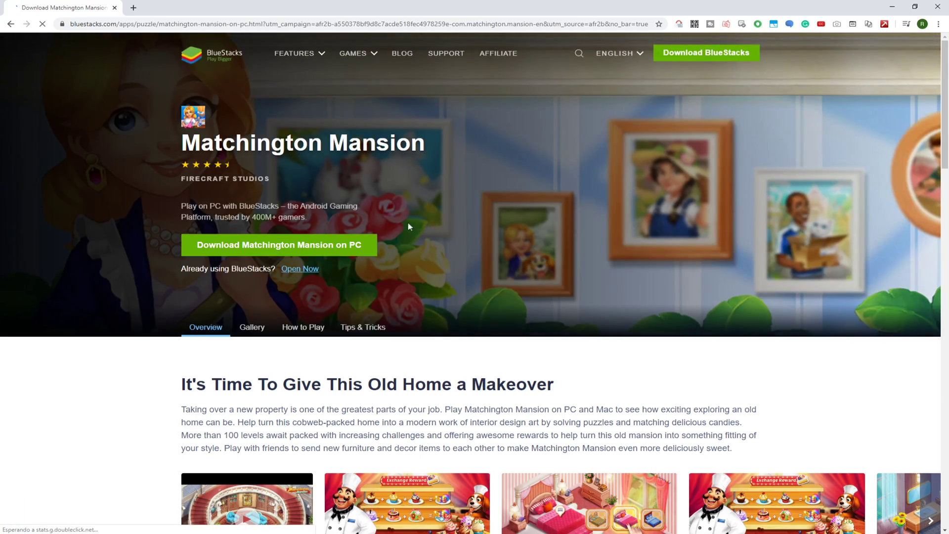
Step: Look through the Matchington Mansion page, download its PC installer, and run it with the browser minimized
scroll(408, 227, down, 8)
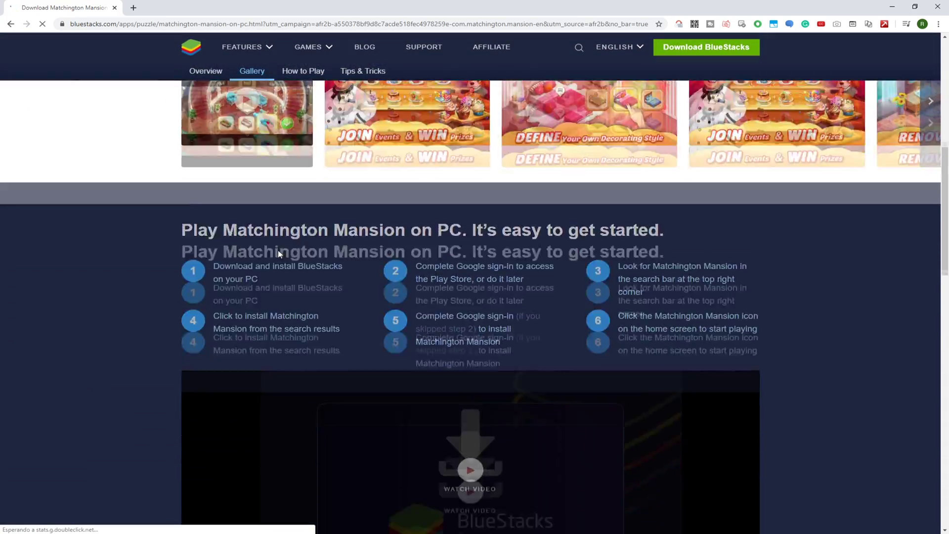
scroll(277, 250, down, 12)
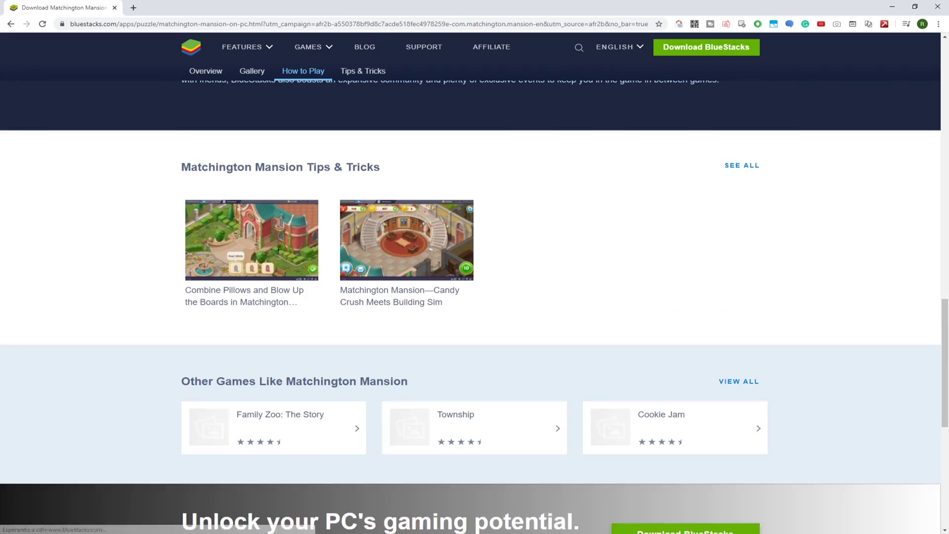
scroll(278, 250, down, 7)
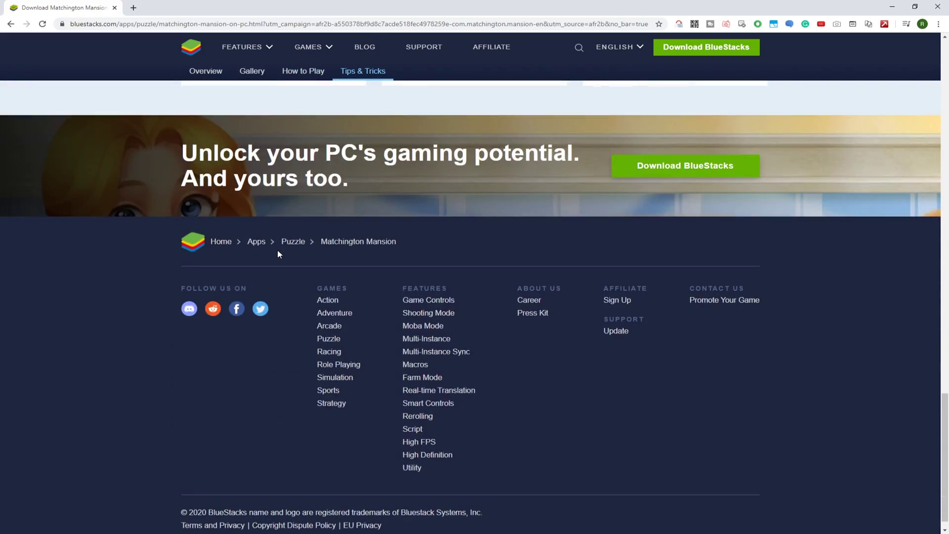
scroll(277, 250, up, 16)
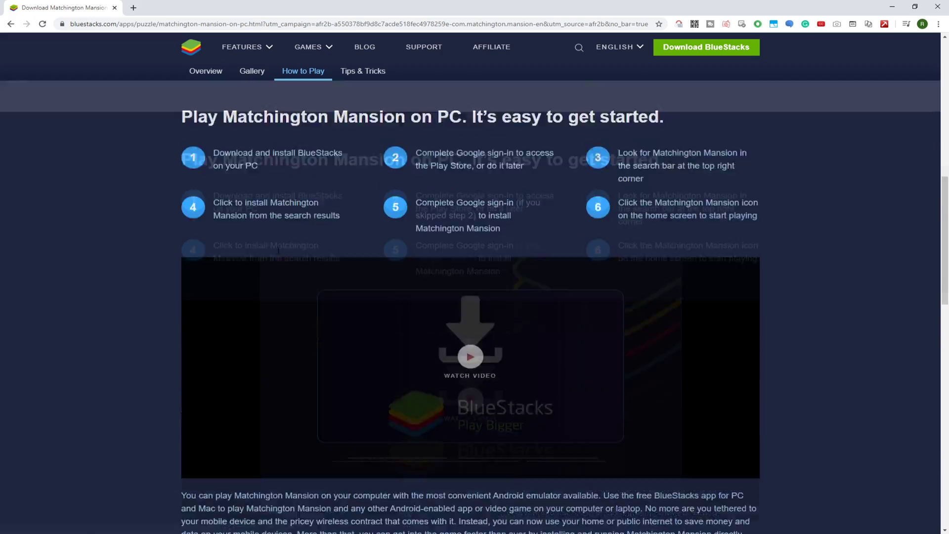
scroll(279, 250, up, 10)
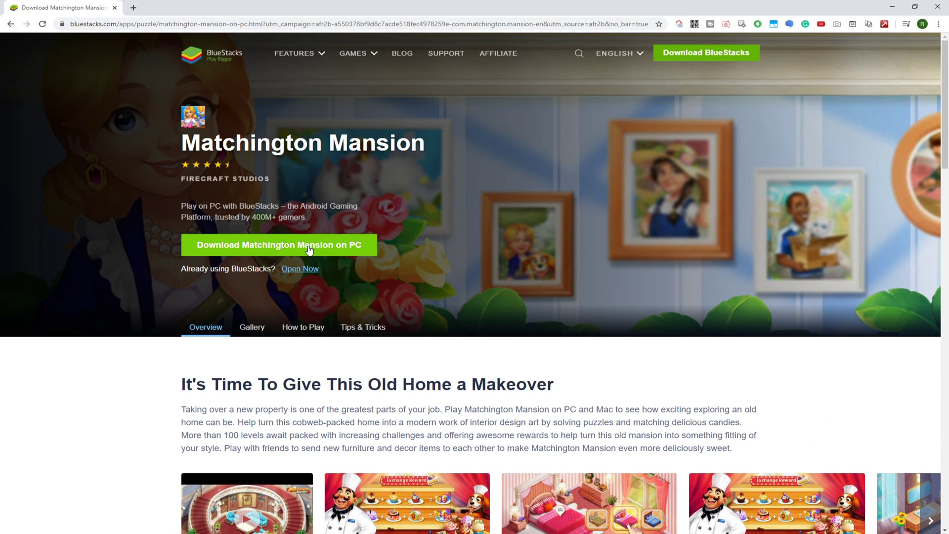
click(448, 259)
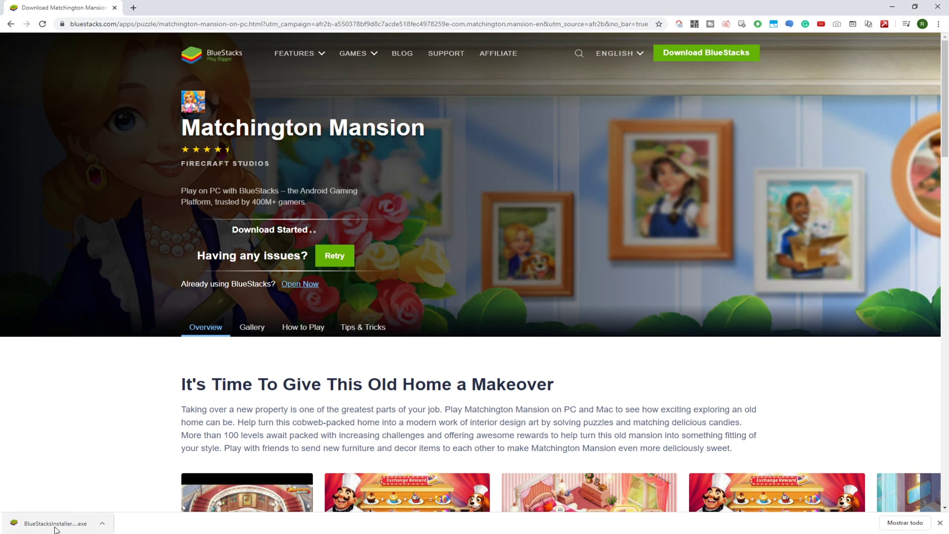
click(56, 525)
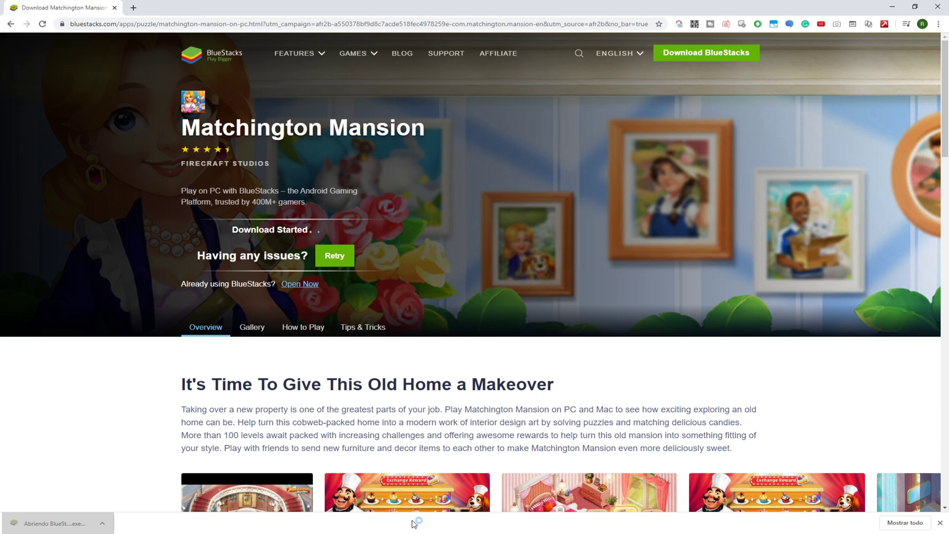
click(893, 7)
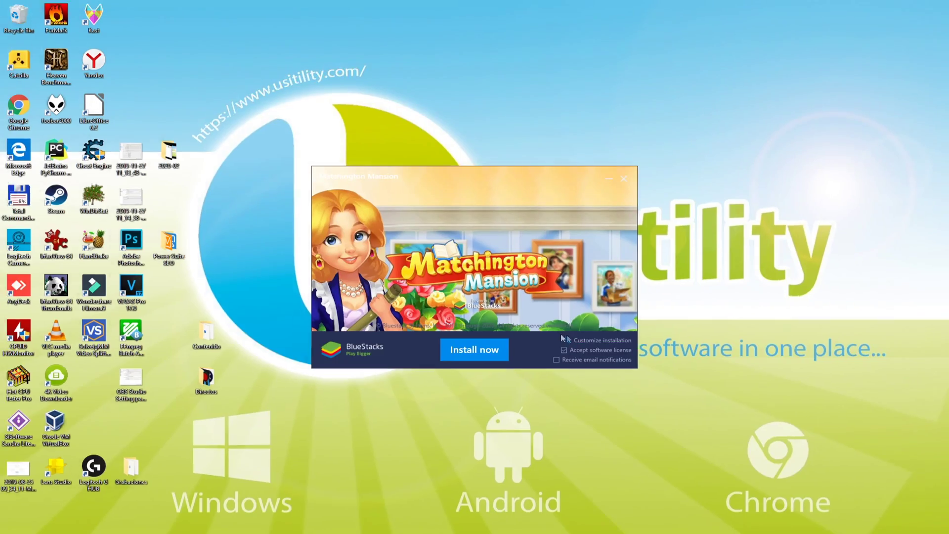
Step: Check the data path in the custom installation options, return without changes, and start installing BlueStacks
click(595, 349)
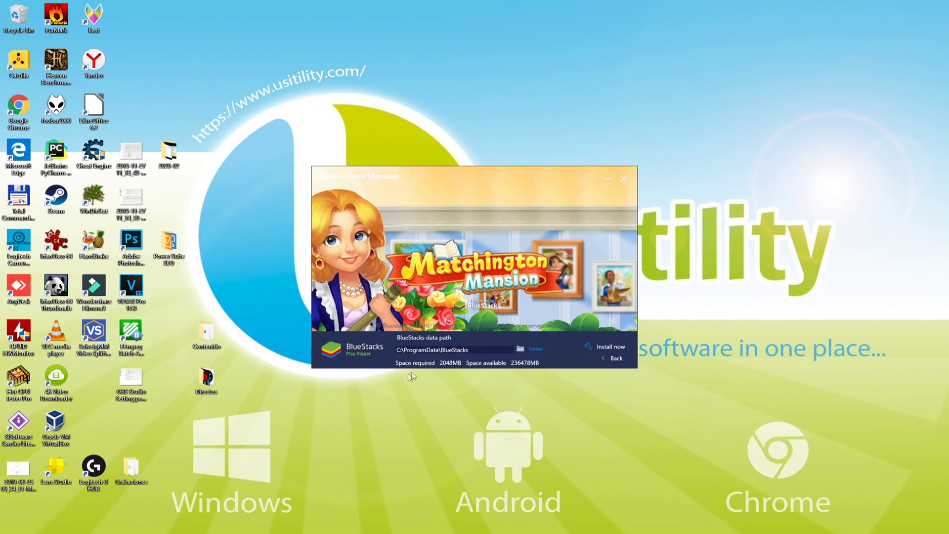
click(605, 359)
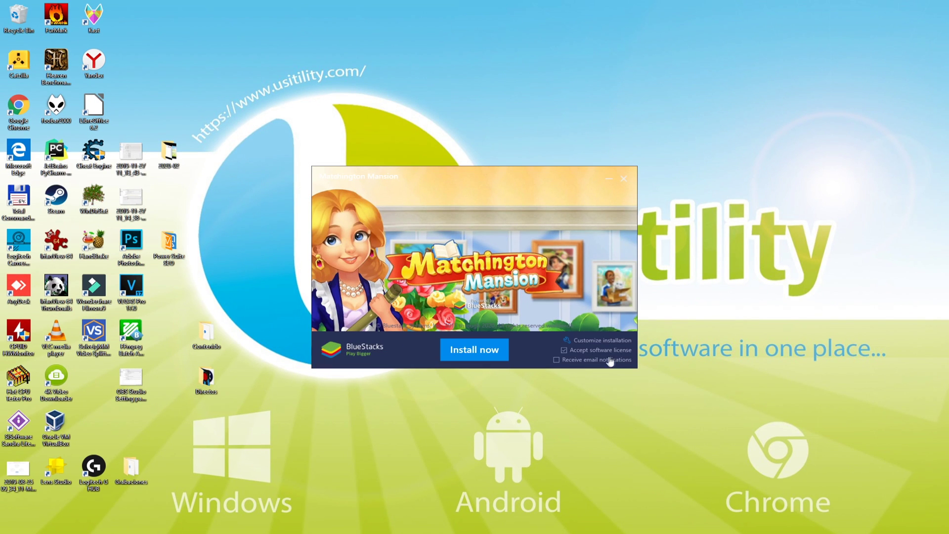
click(481, 351)
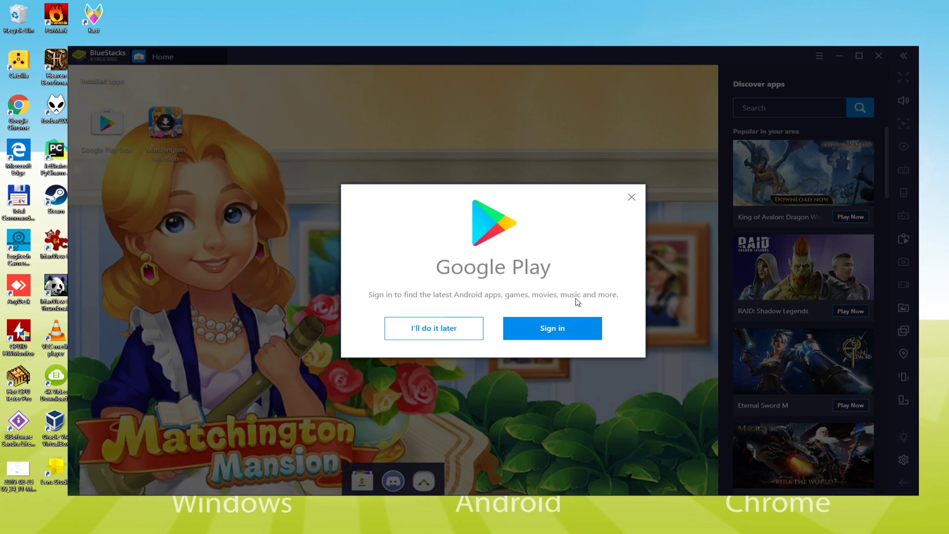
Step: Sign in to Google Play with the Google account and agree to the terms of service
click(558, 330)
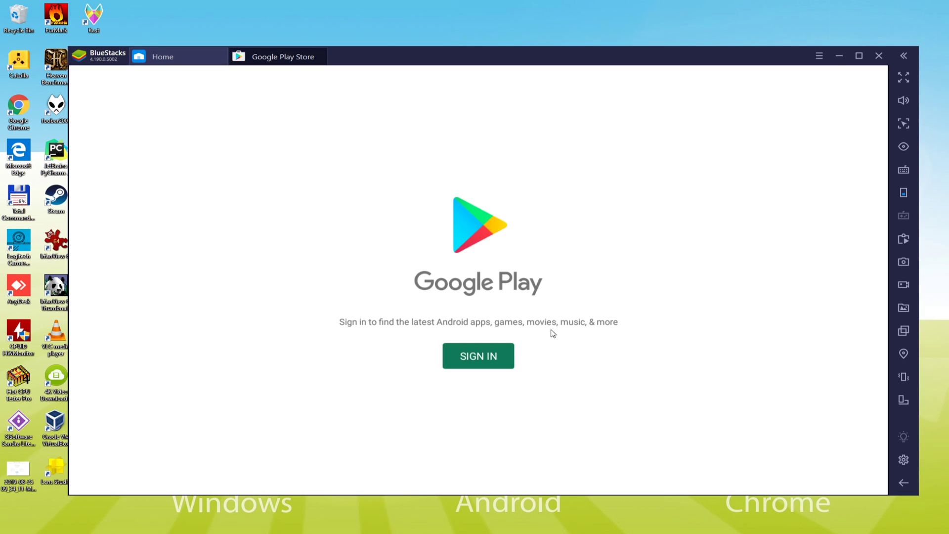
click(503, 355)
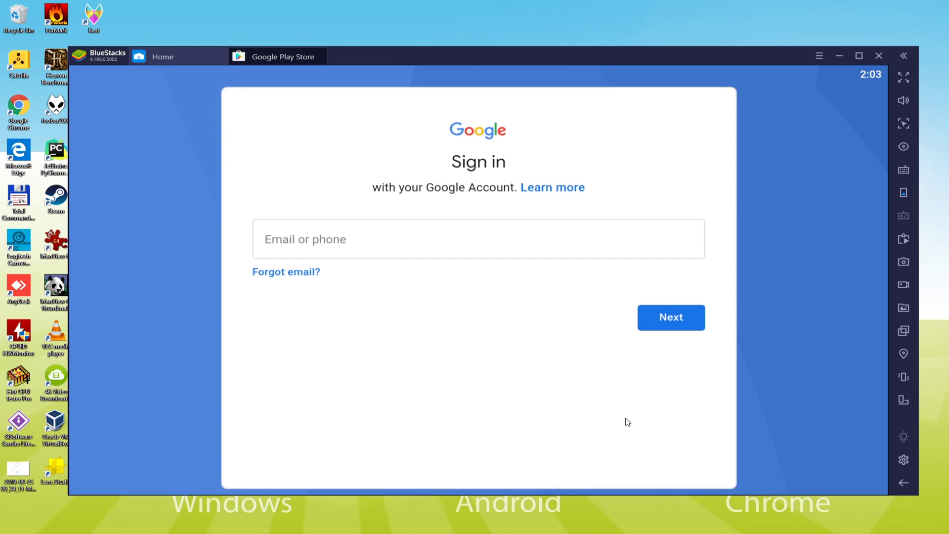
click(383, 245)
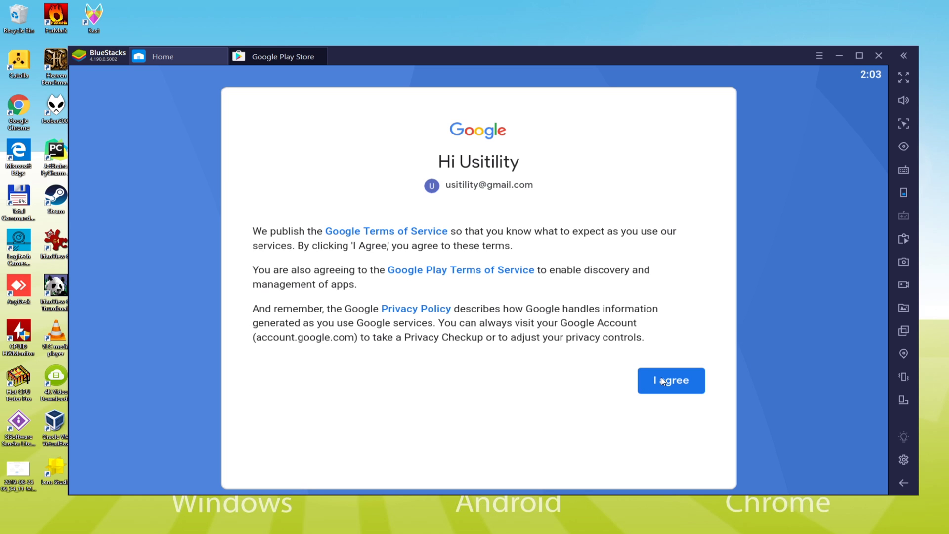
click(662, 380)
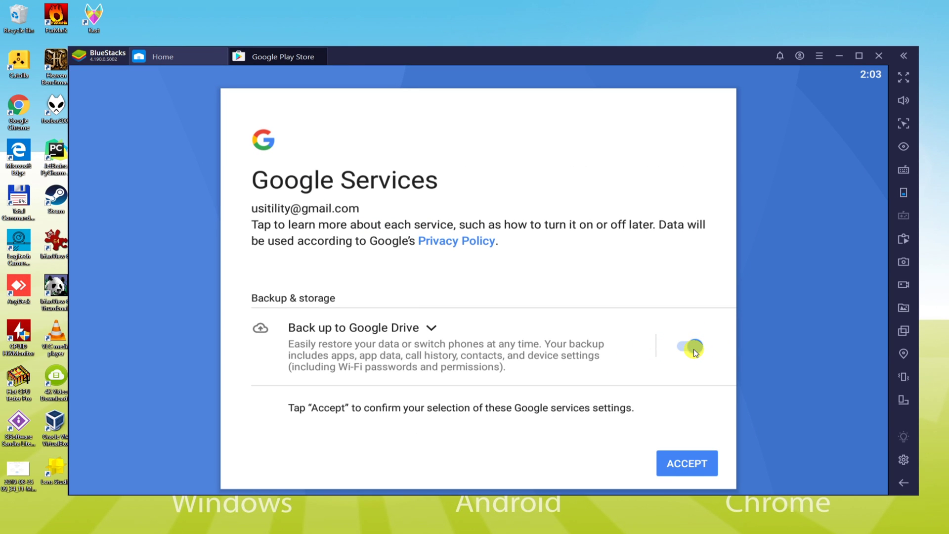
Step: Turn off backup to Google Drive, accept the Google services settings, and return to the BlueStacks home screen
click(693, 351)
click(687, 464)
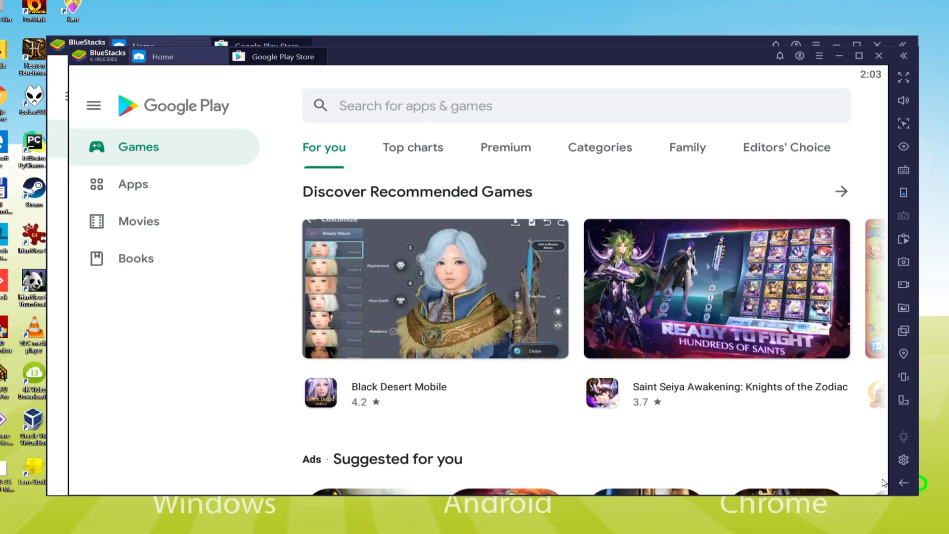
click(904, 483)
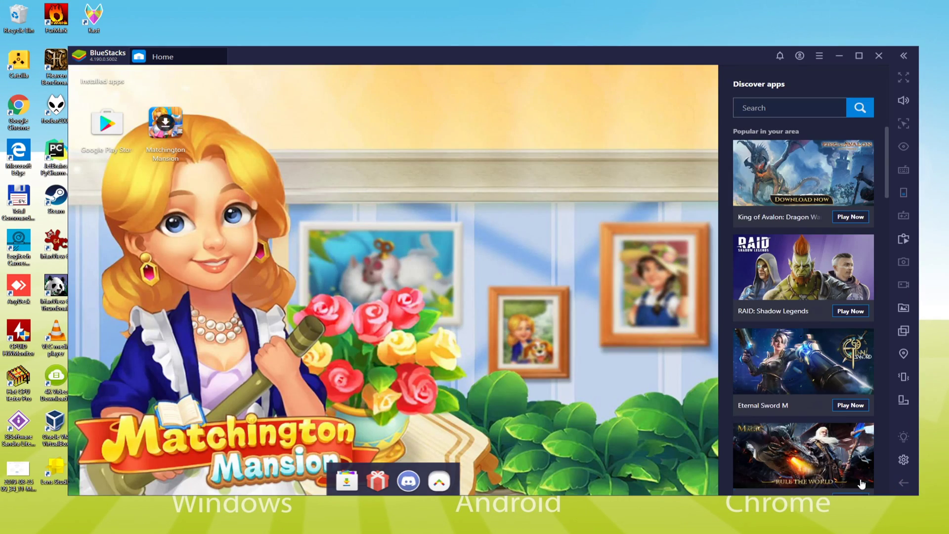
Step: Move the BlueStacks window aside to view its desktop shortcuts, and move it back over them
drag(332, 52, 441, 49)
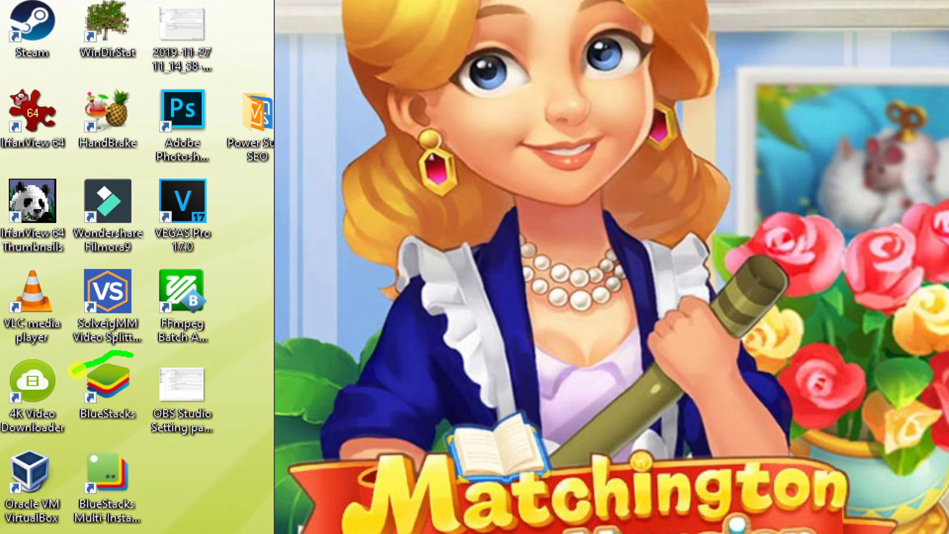
mouse_move(74, 368)
mouse_down()
mouse_move(154, 390)
mouse_move(94, 360)
mouse_up()
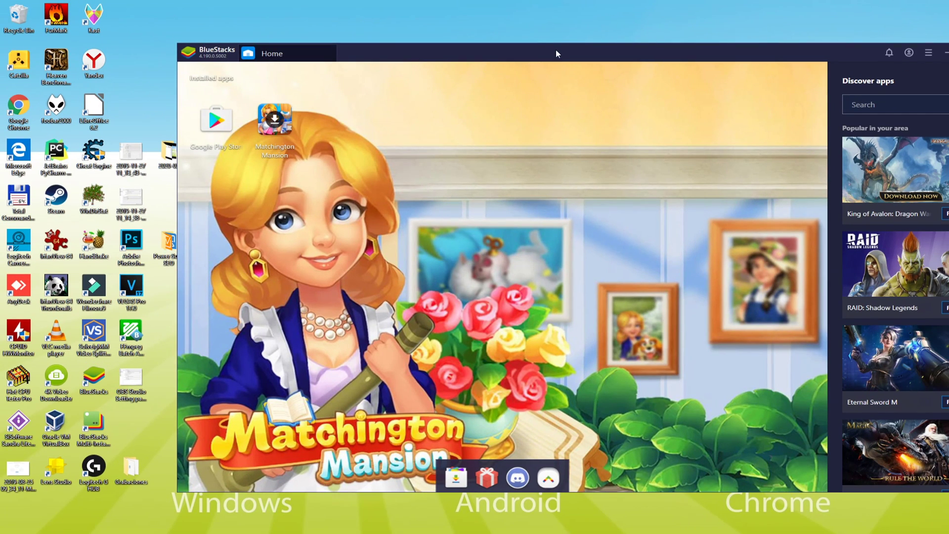
drag(556, 50, 449, 43)
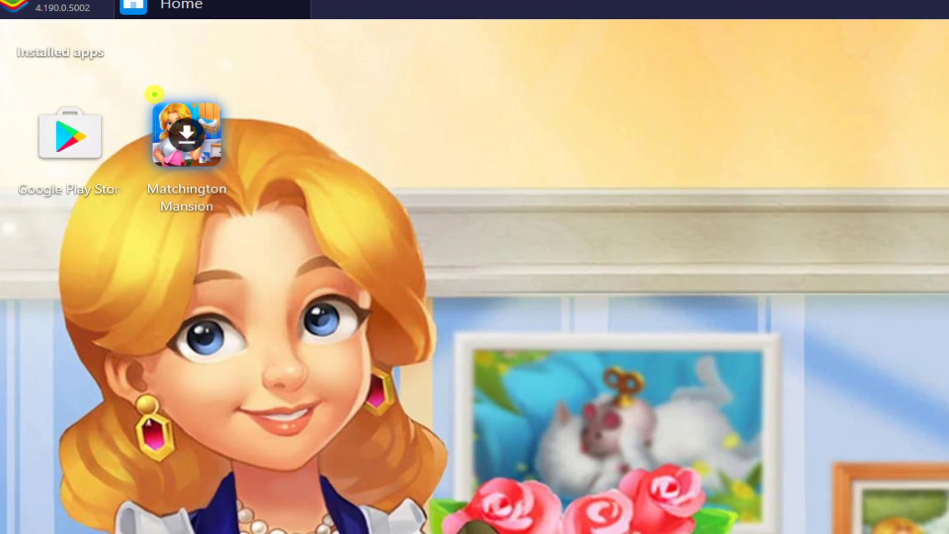
Step: Install Matchington Mansion from its Google Play page and close the store window
mouse_move(187, 84)
mouse_down()
mouse_move(133, 102)
mouse_move(311, 148)
mouse_move(163, 84)
mouse_up()
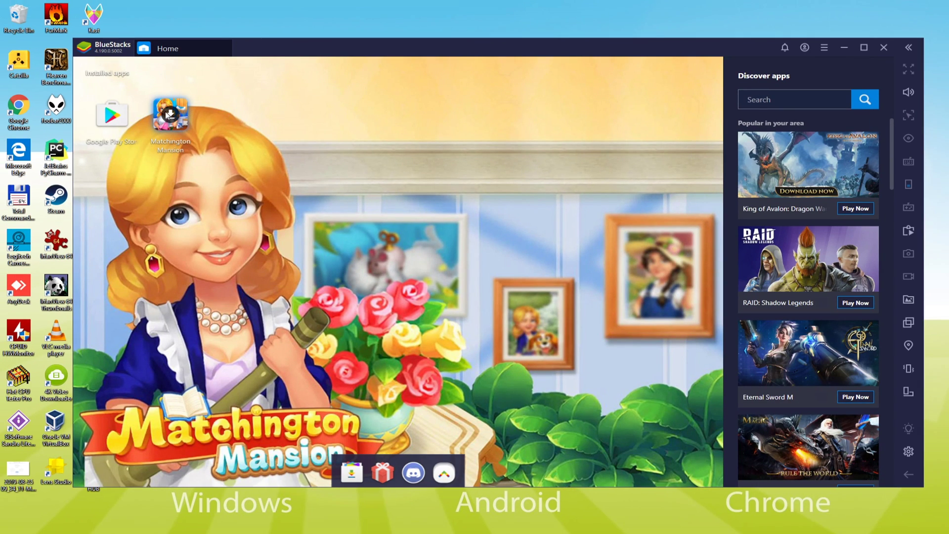
click(175, 118)
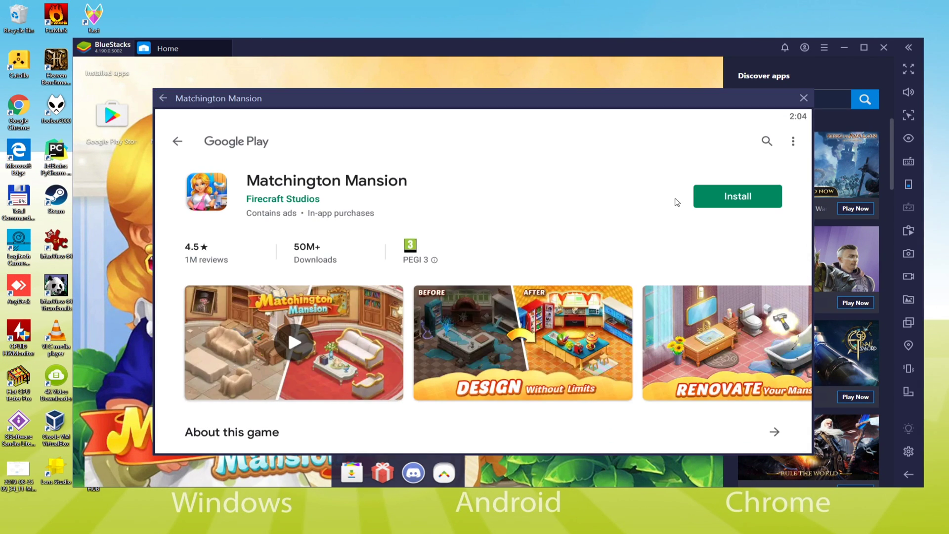
mouse_move(728, 168)
mouse_down()
mouse_move(719, 171)
mouse_move(810, 178)
mouse_move(711, 164)
mouse_up()
click(722, 203)
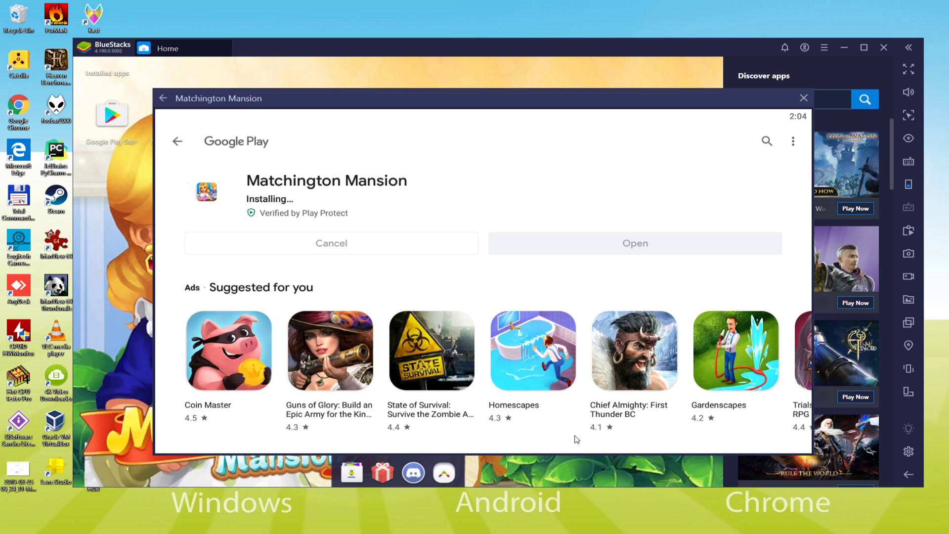
click(803, 98)
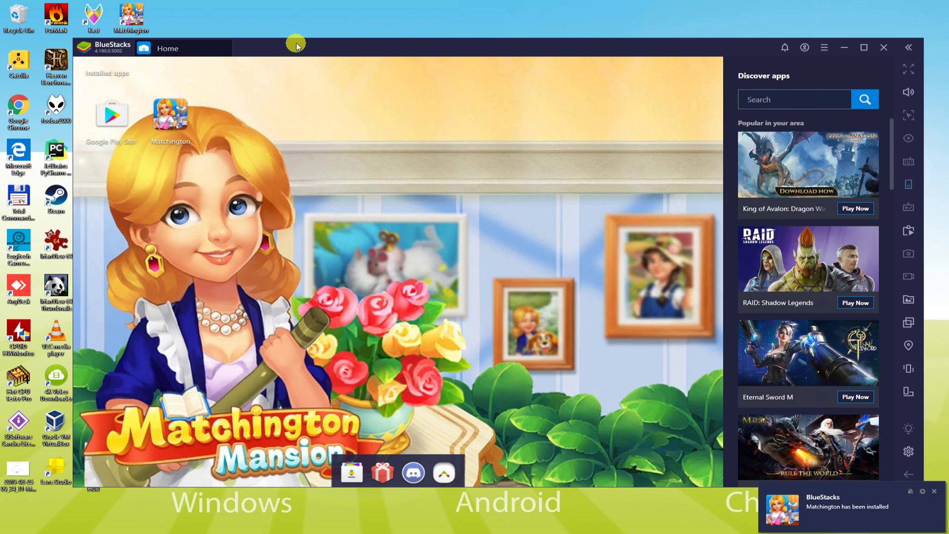
Step: Launch Matchington Mansion from the BlueStacks home screen and dismiss its game controls guide
drag(296, 45, 375, 46)
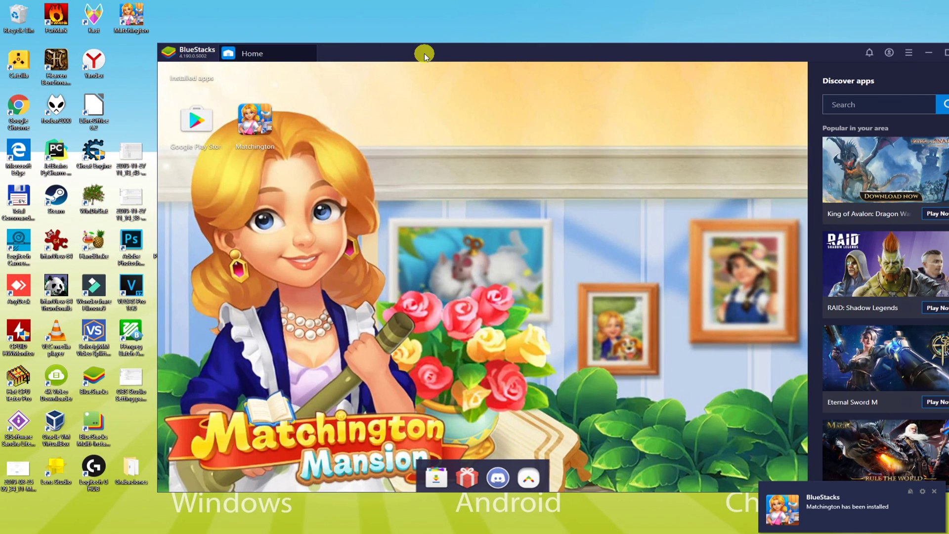
drag(424, 53, 353, 55)
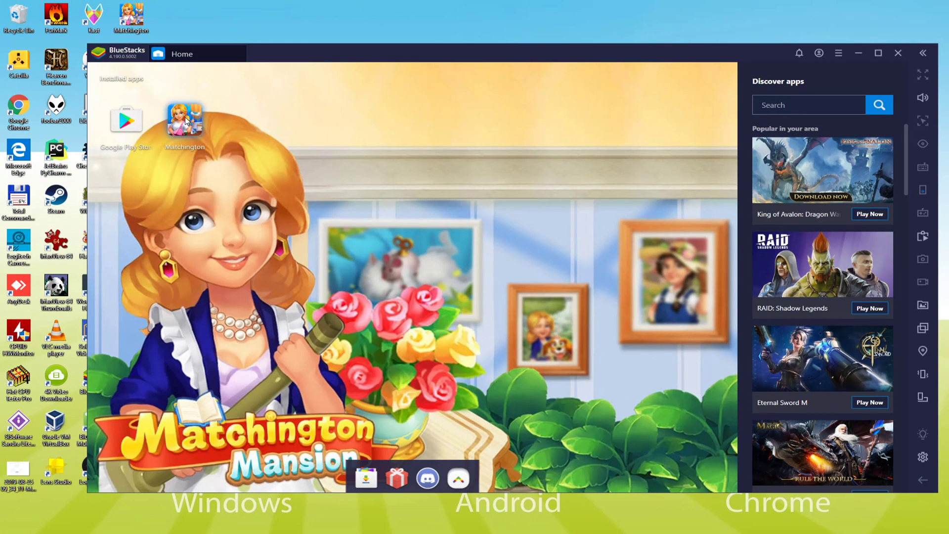
click(195, 120)
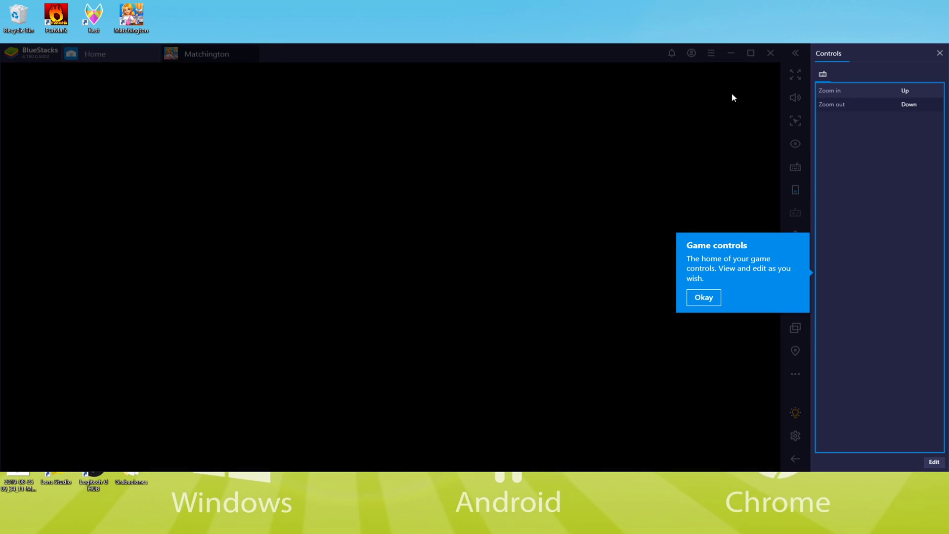
click(695, 306)
click(680, 126)
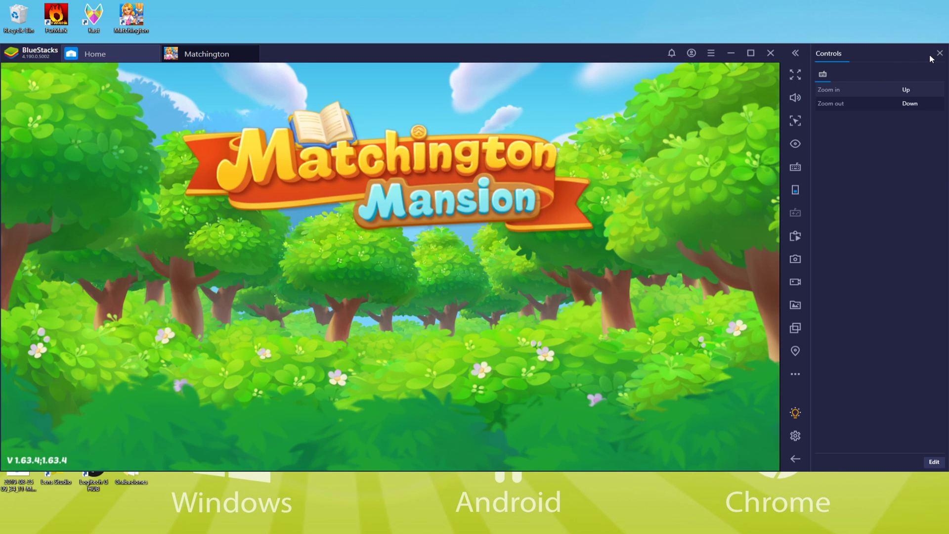
click(939, 53)
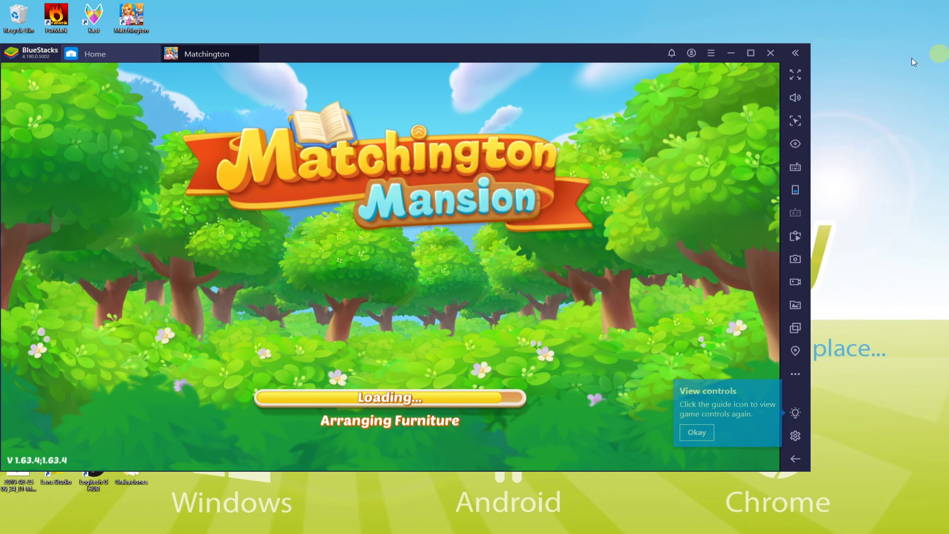
Step: Maximize the game window and accept the Terms of Service and Privacy Notice
drag(455, 57, 506, 53)
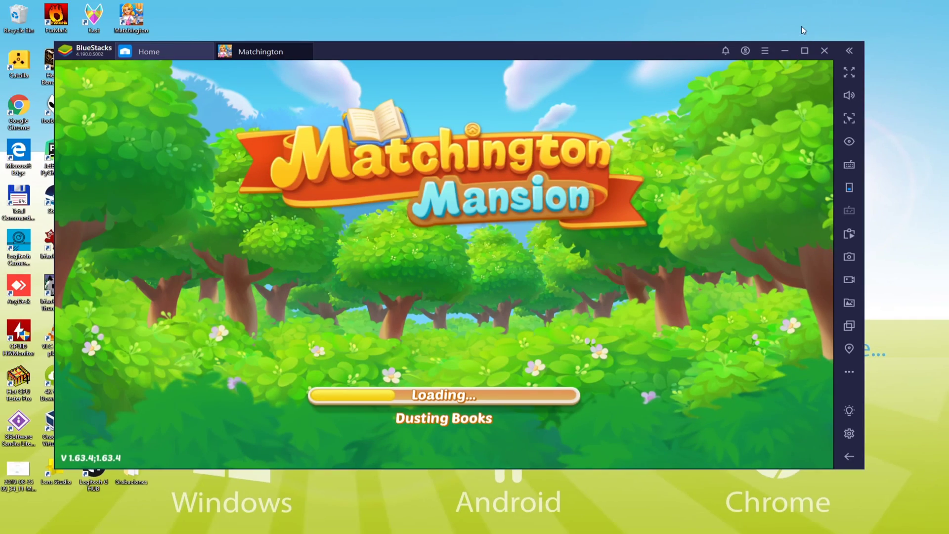
click(811, 98)
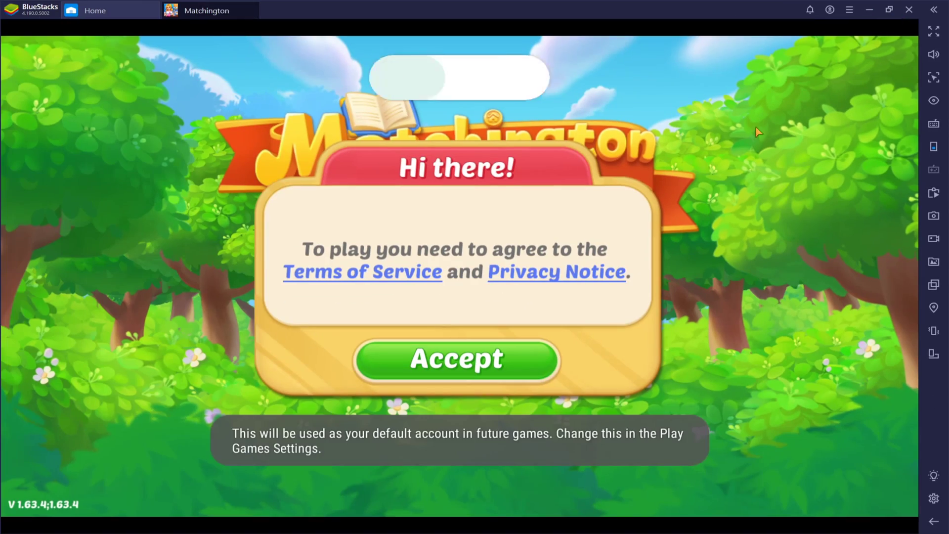
click(455, 358)
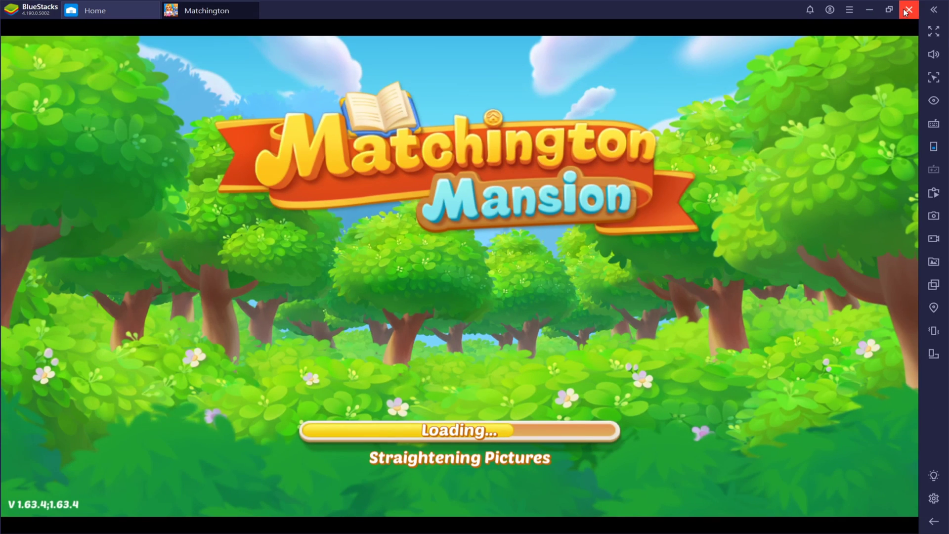
Step: Restore the game window to its smaller size, and switch full-screen mode on and back off
click(854, 19)
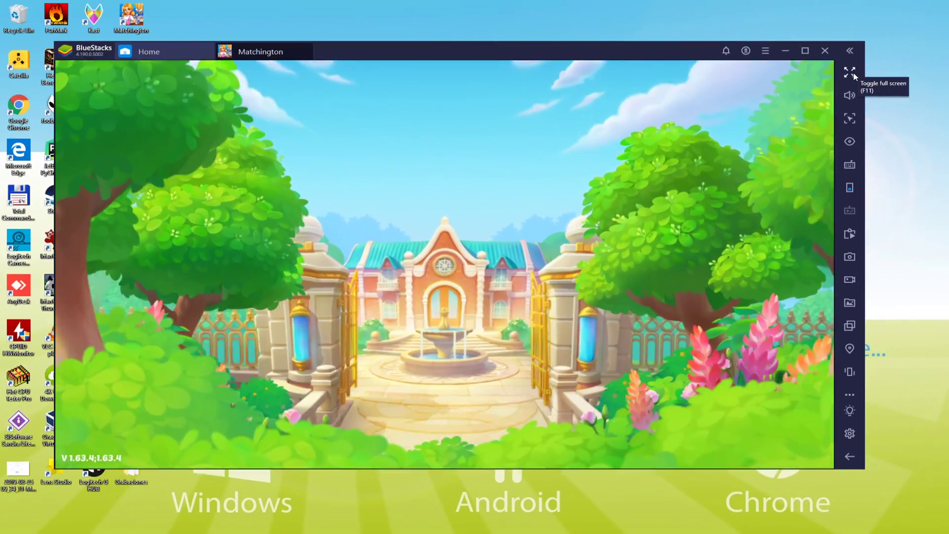
click(823, 80)
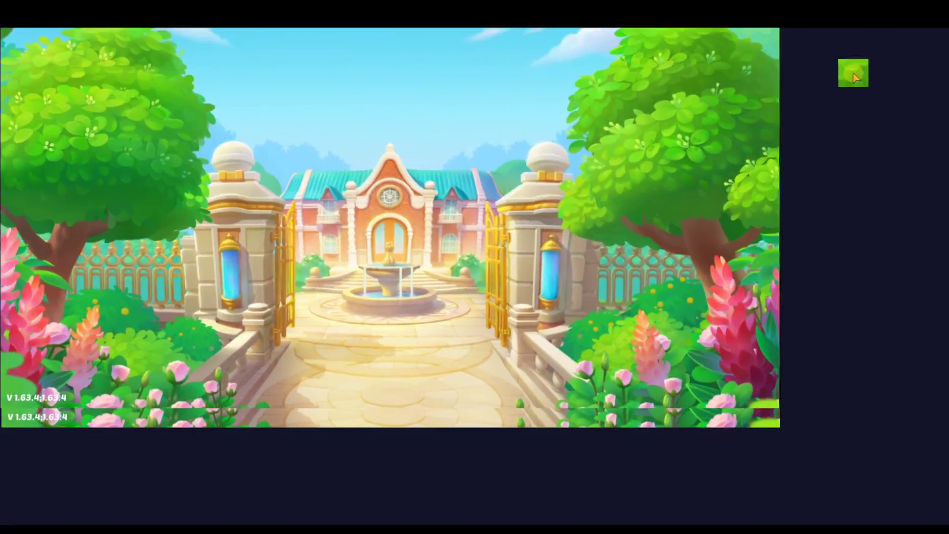
click(854, 76)
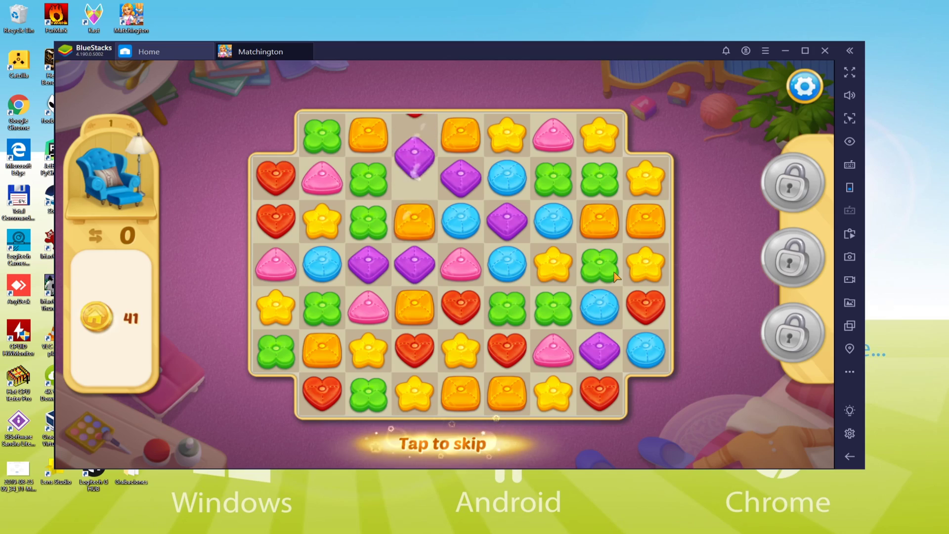
Step: Skip the bonus animation of level 1 and start playing from the title screen without signing in with Facebook
click(614, 276)
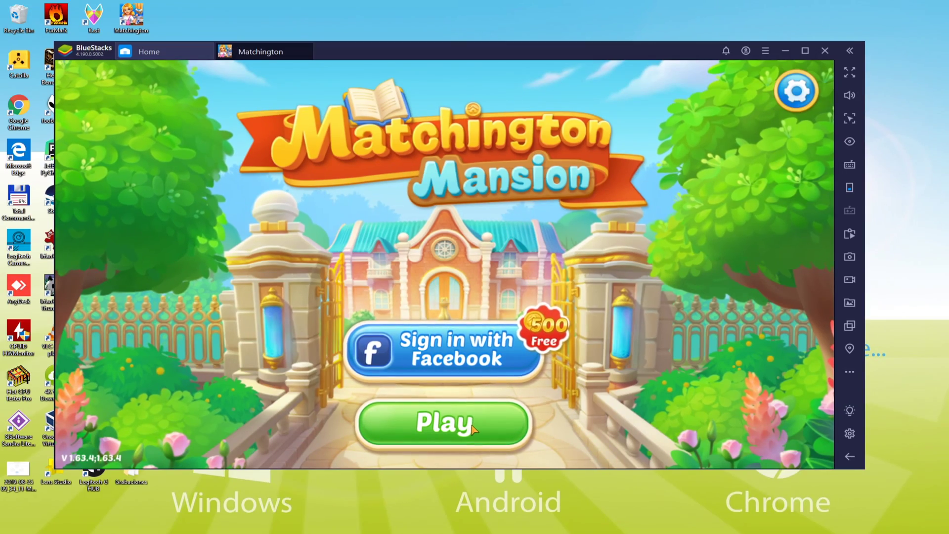
click(477, 414)
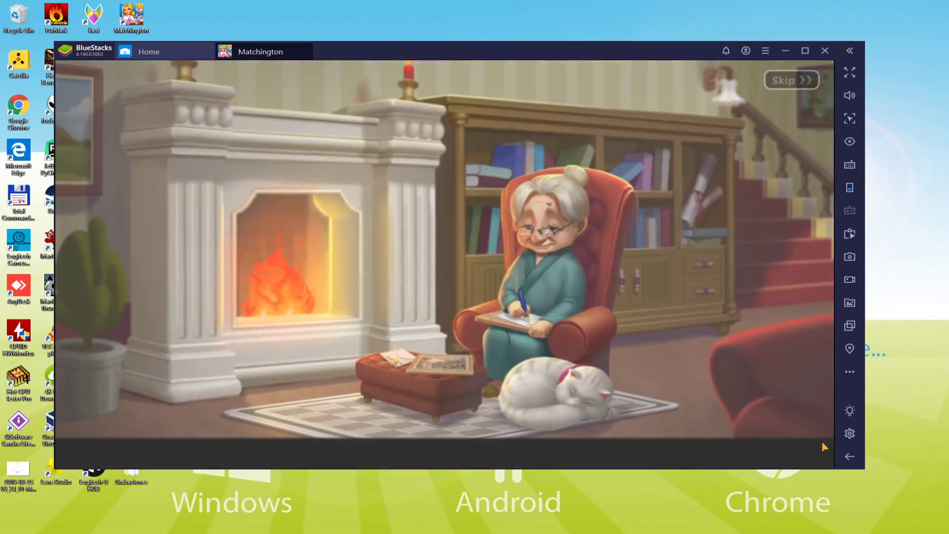
Step: View the available languages in the BlueStacks preferences and close the settings without changing the language
click(851, 430)
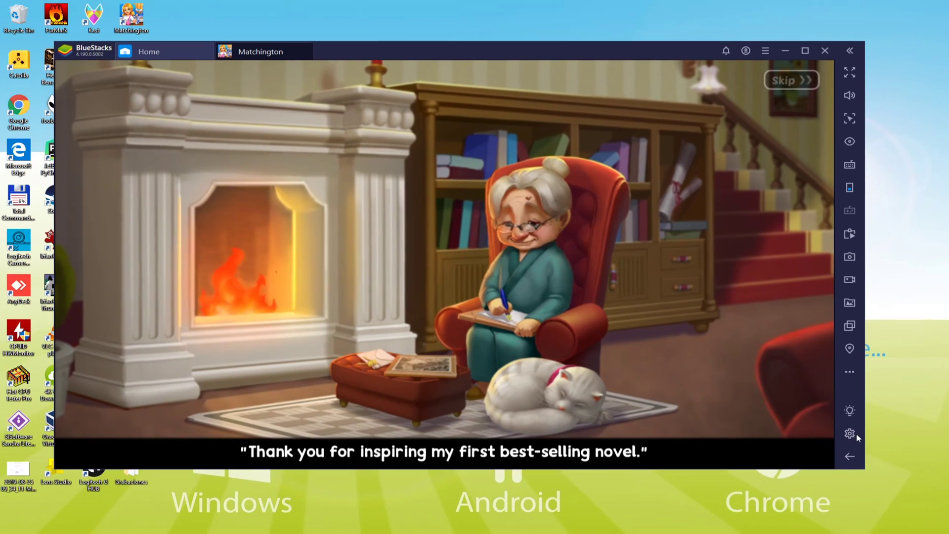
click(835, 439)
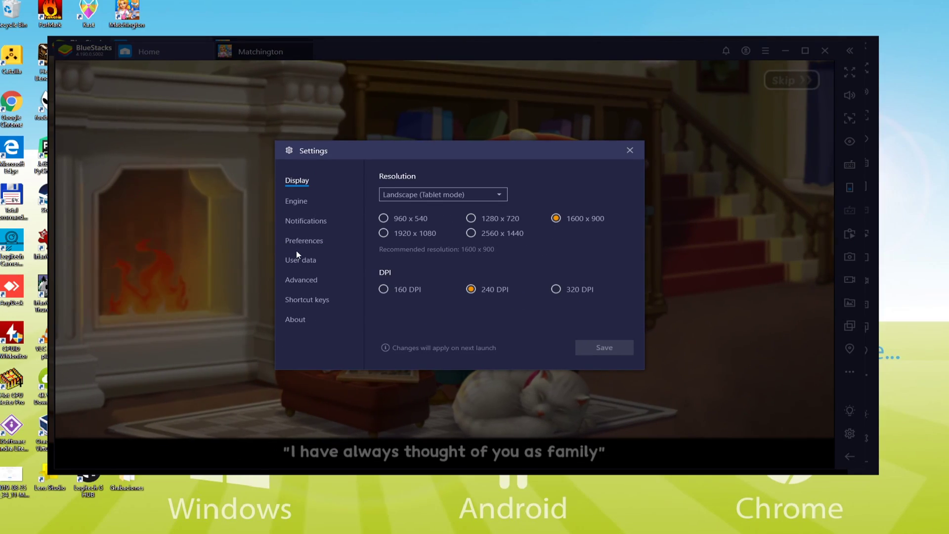
click(306, 239)
click(544, 149)
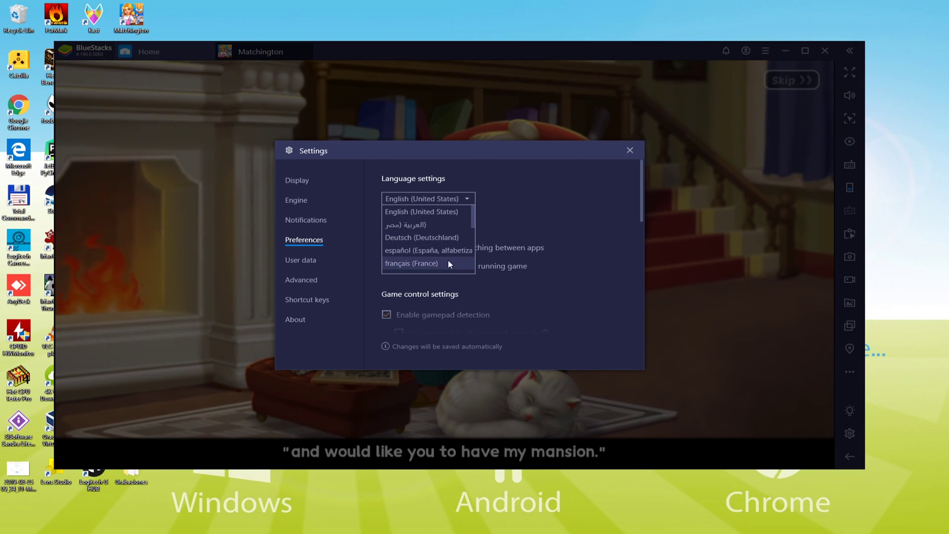
click(570, 227)
click(629, 150)
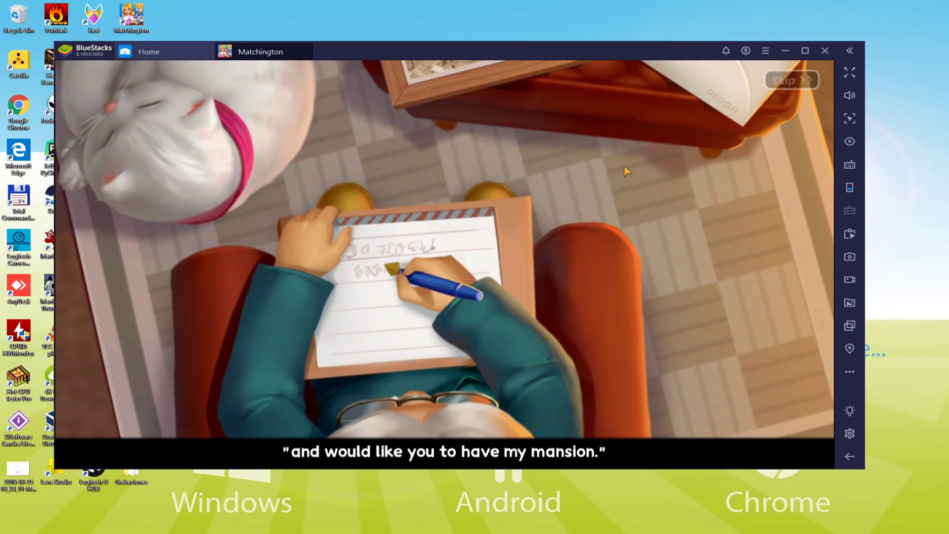